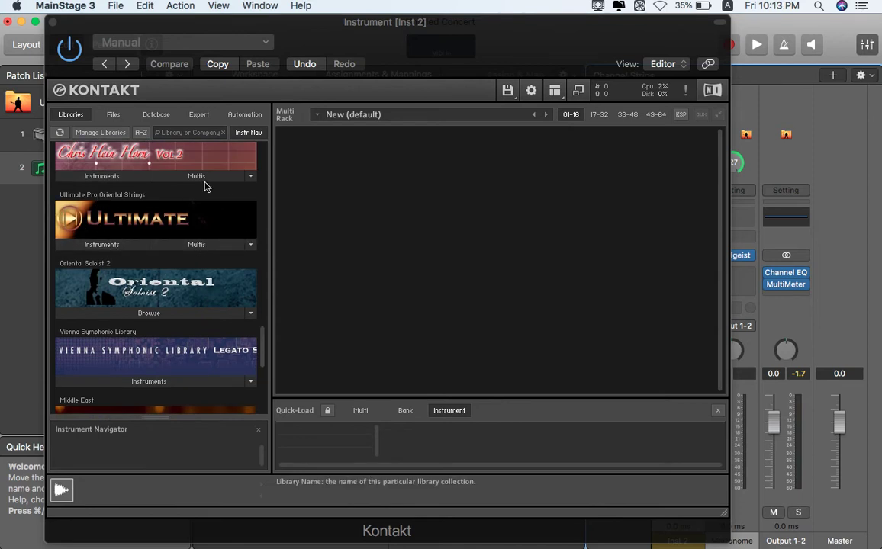
Browse the instrument folders and the multis of the Ultimate Pro Oriental Strings library.
left_click(131, 251)
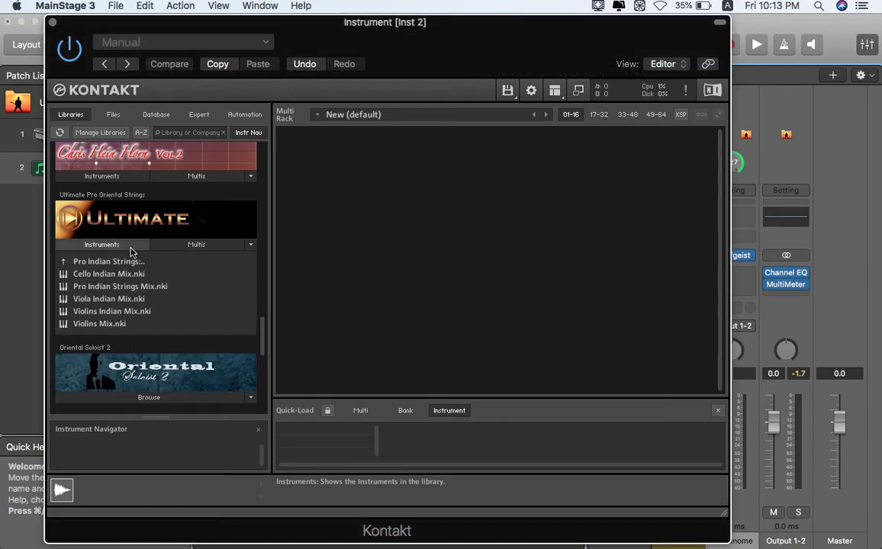
left_click(118, 263)
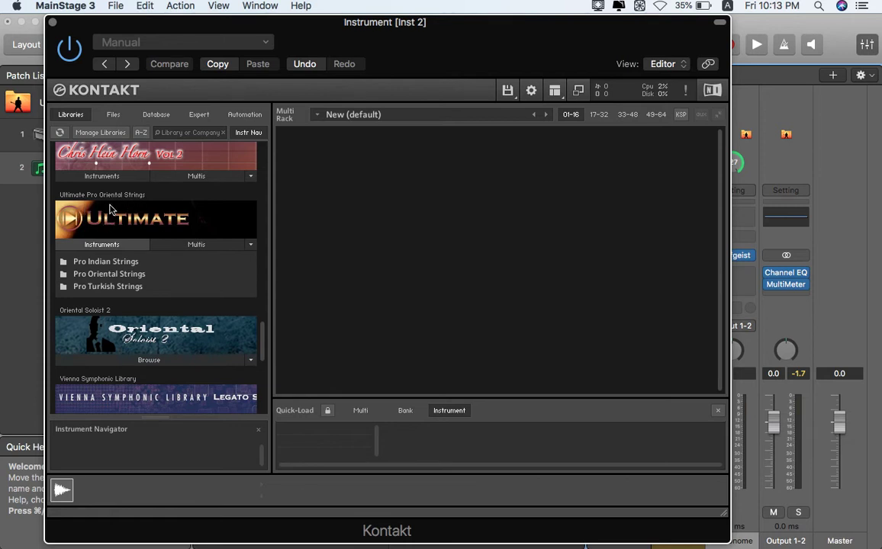
left_click(167, 252)
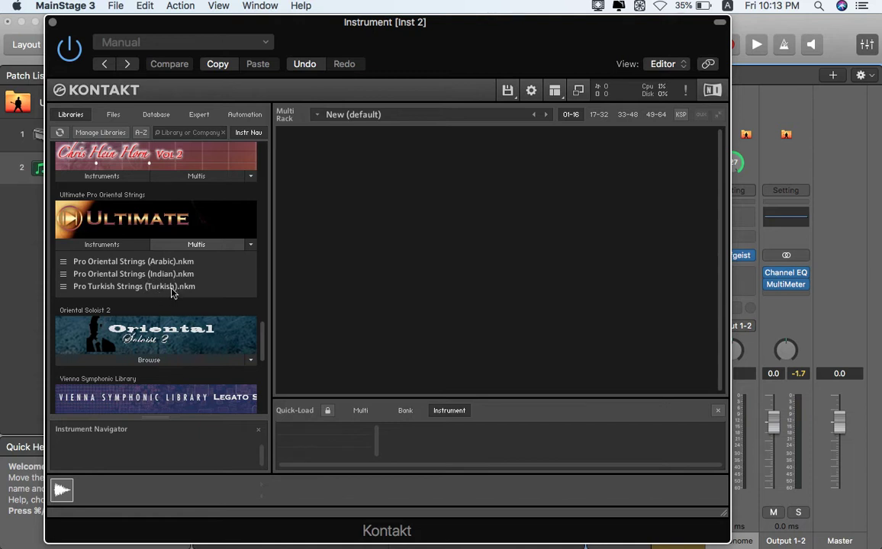
Load Cello Indian Mix from the library's Pro Indian Strings instruments and resolve its missing samples with a Spotlight search.
left_click(131, 245)
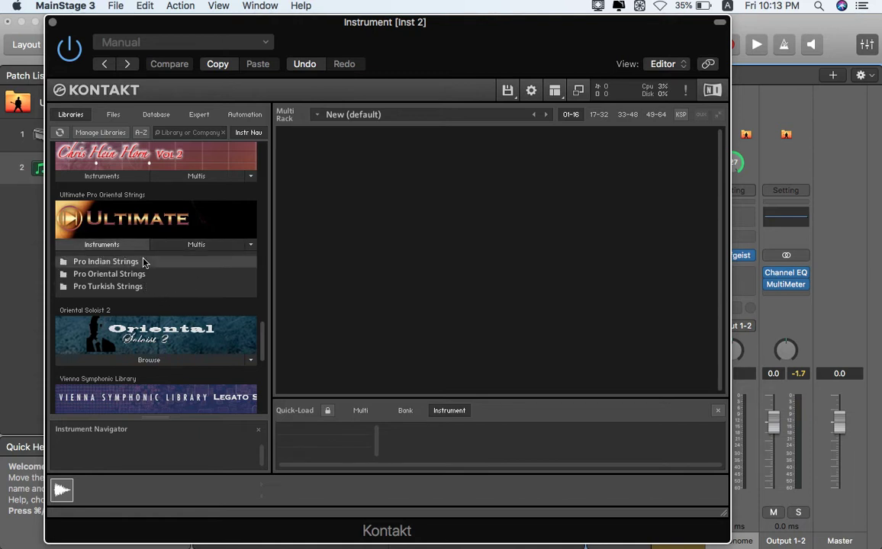
left_click(138, 262)
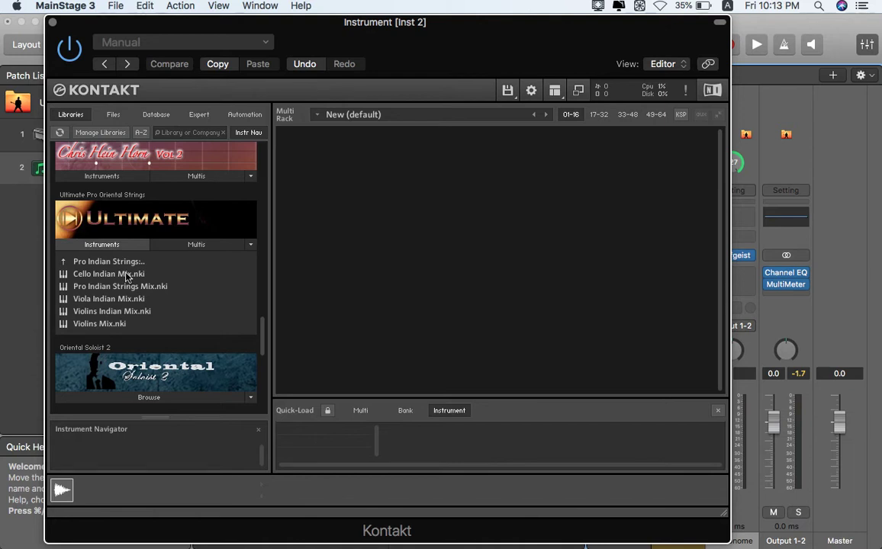
double_click(126, 277)
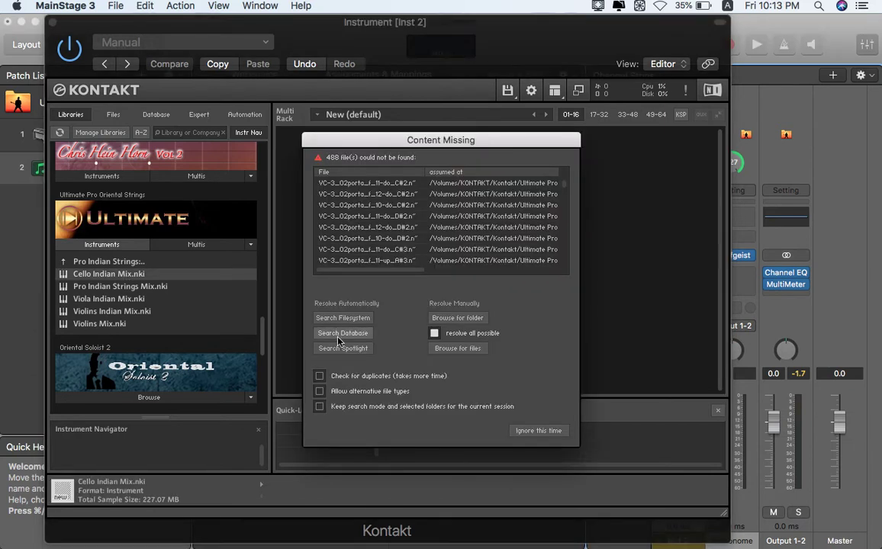
left_click(346, 350)
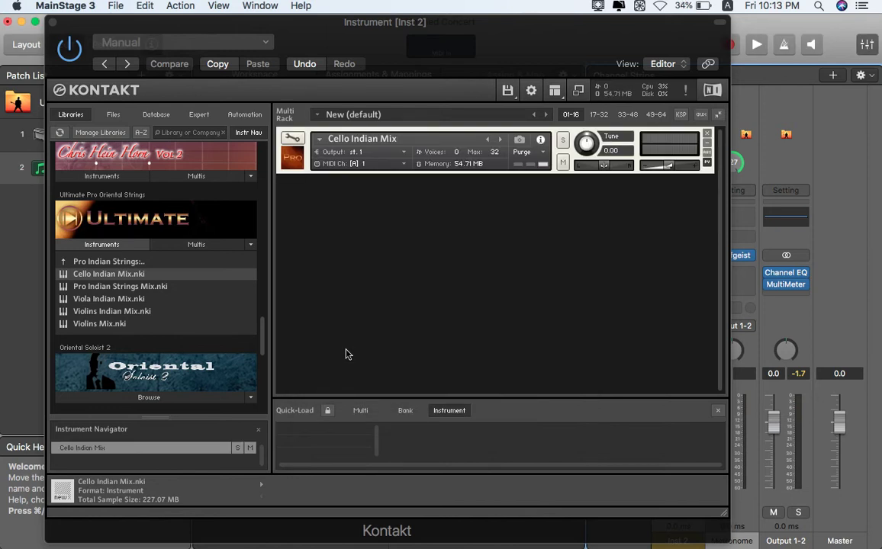
Show the on-screen keyboard in musical typing mode and return to the instrument window to play the cello.
key("super+k")
left_click(257, 351)
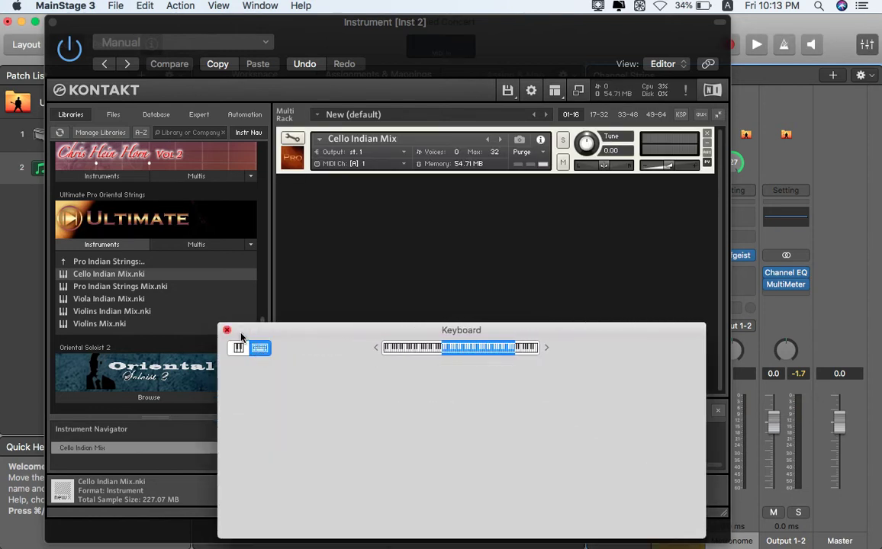
left_click(226, 329)
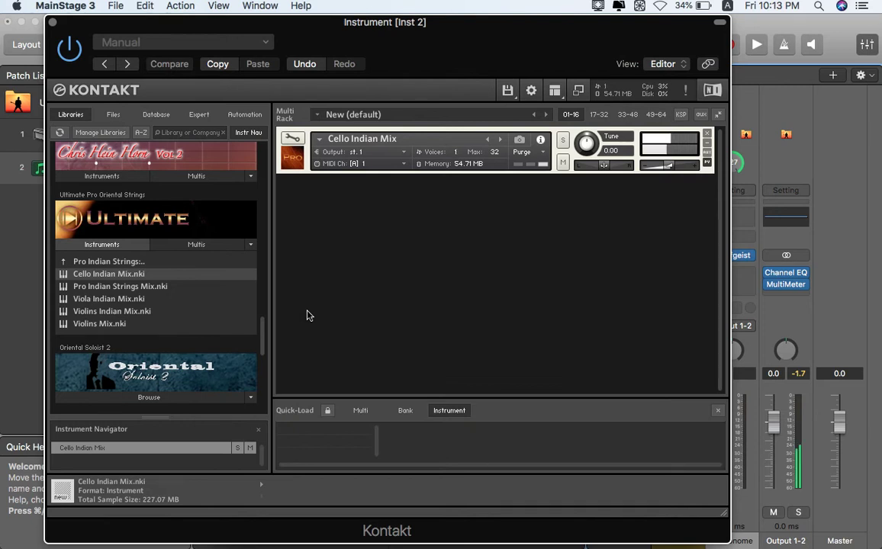
Raise the computer's sound volume while auditioning Cello Indian Mix.
key("XF86AudioRaiseVolume")
key("XF86AudioRaiseVolume")
key("XF86AudioRaiseVolume")
key("XF86AudioRaiseVolume")
key("XF86AudioRaiseVolume")
key("XF86AudioRaiseVolume")
key("XF86AudioRaiseVolume")
key("XF86AudioRaiseVolume")
key("XF86AudioRaiseVolume")
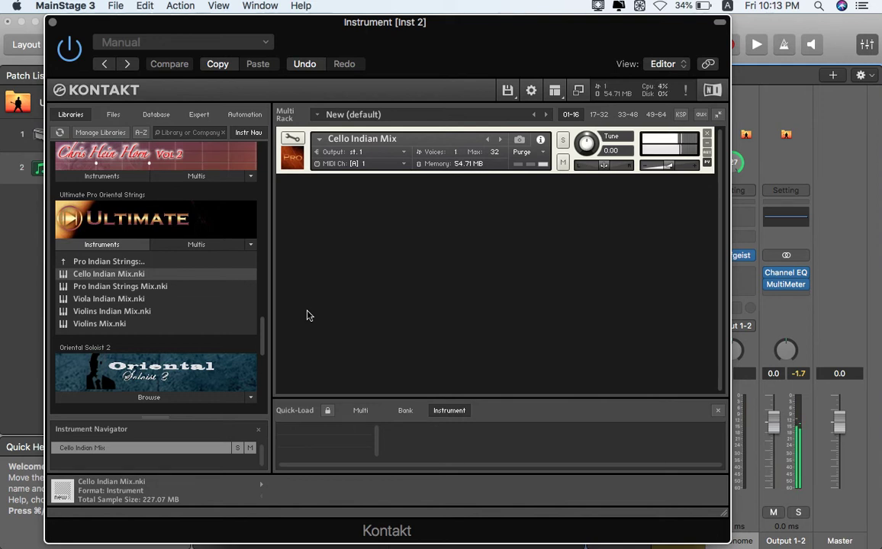
Replace Cello Indian Mix with Pro Indian Strings Mix, resolving its missing samples through Spotlight, and raise the instrument's volume slightly.
left_click(707, 134)
double_click(212, 289)
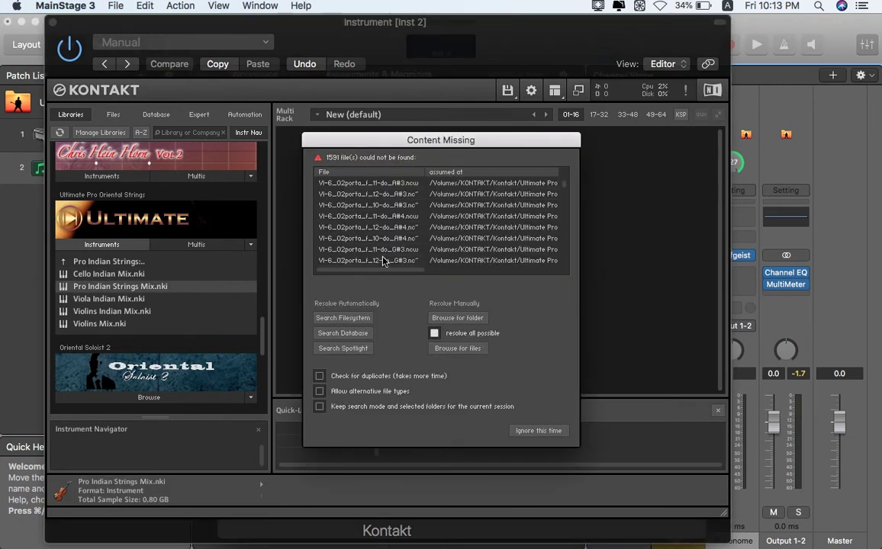
left_click(343, 351)
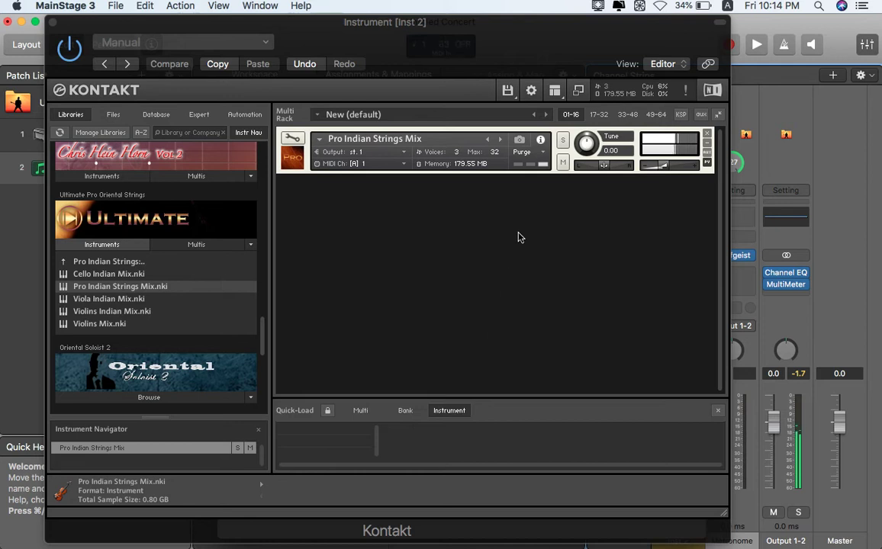
left_click_drag(664, 166, 678, 169)
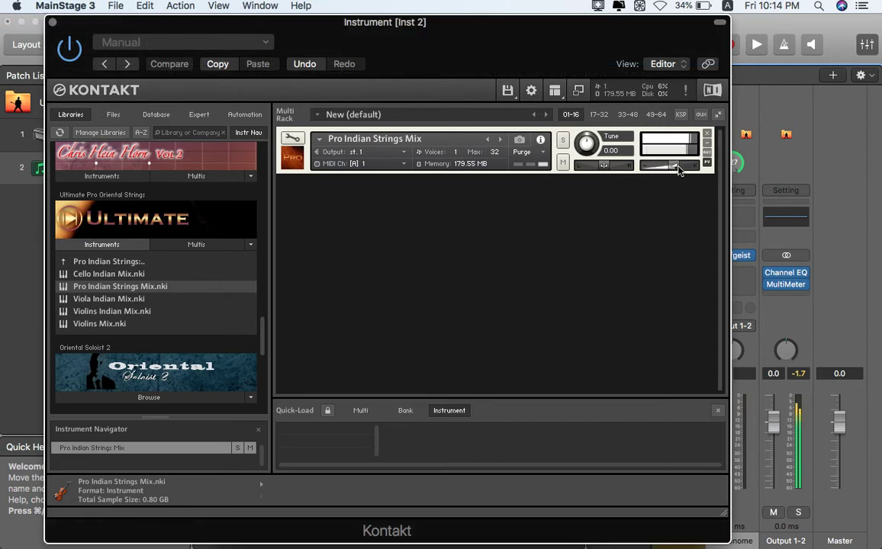
Step through Viola Indian Mix, Violins Indian Mix and Violins Mix in the rack, resolving each one's missing samples with a Spotlight search.
left_click(501, 143)
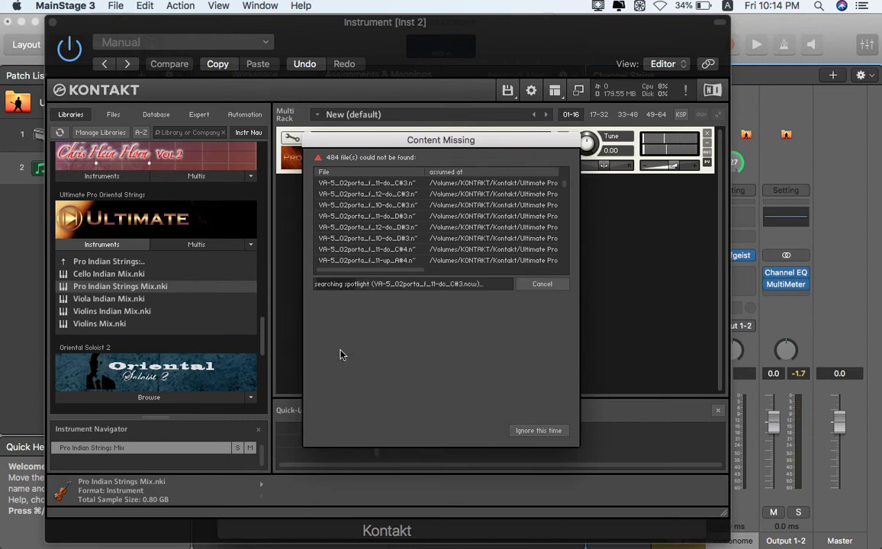
left_click(342, 355)
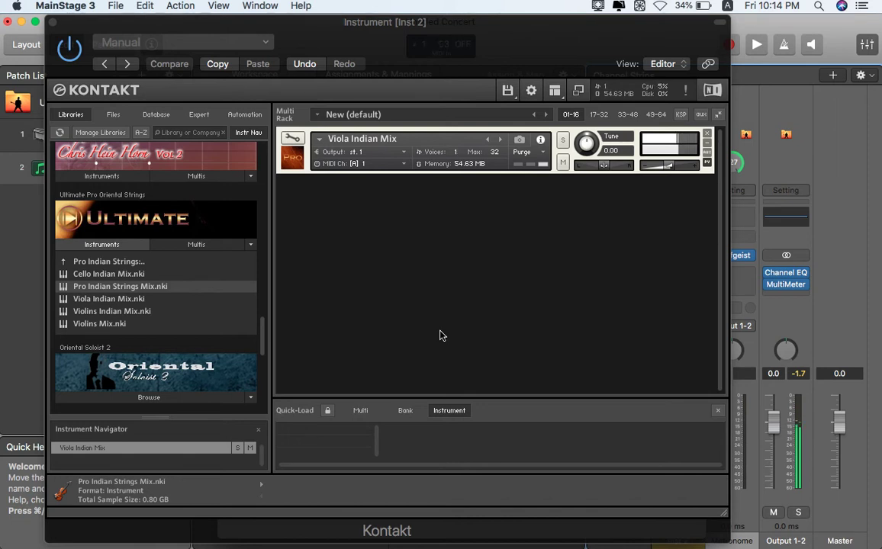
left_click(500, 140)
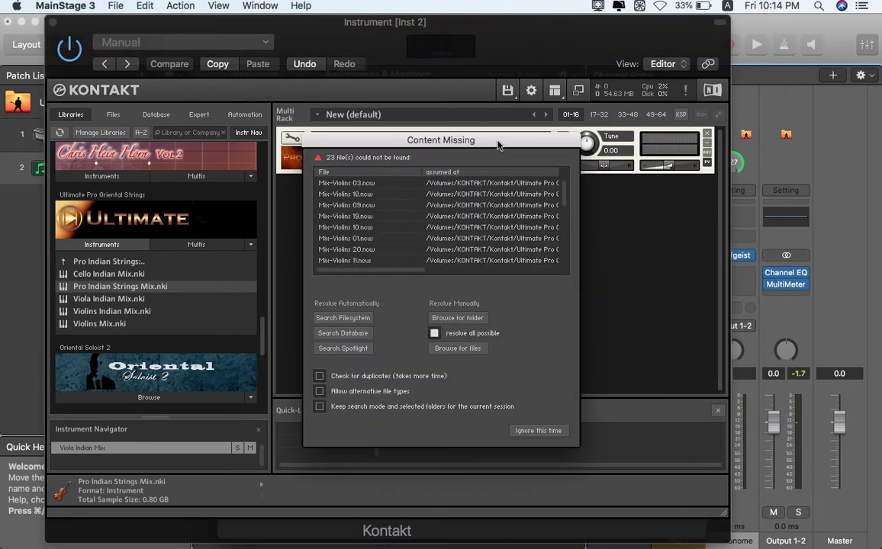
left_click(345, 348)
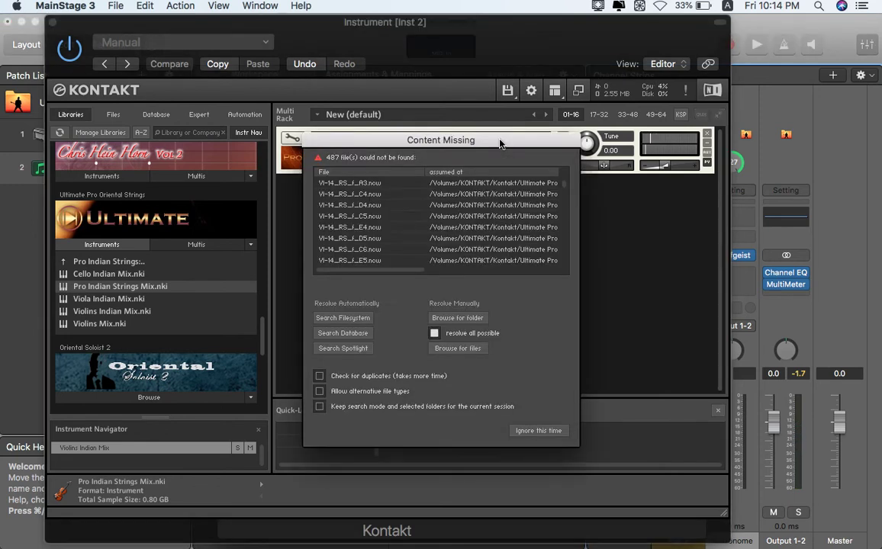
left_click(343, 348)
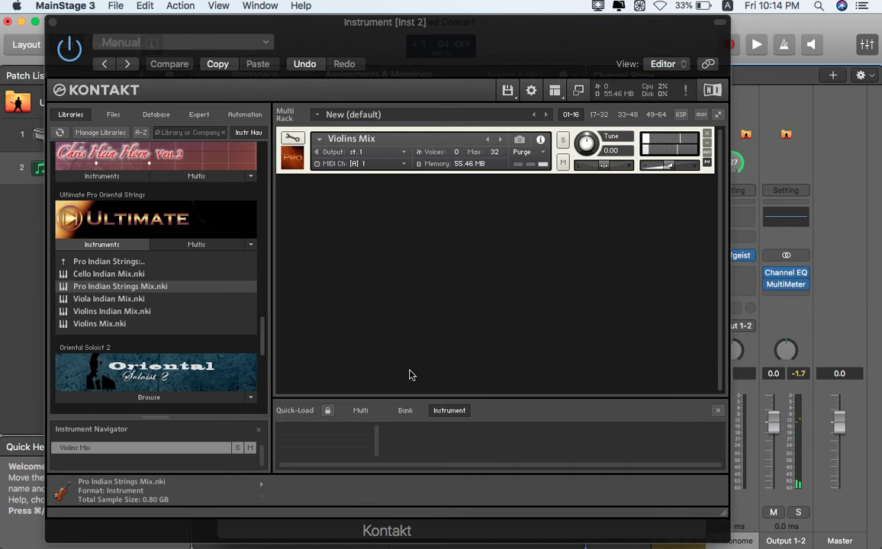
Replace Violins Mix with Arabic Strings from the Pro Oriental Strings folder, resolving its missing samples through Spotlight.
left_click(707, 134)
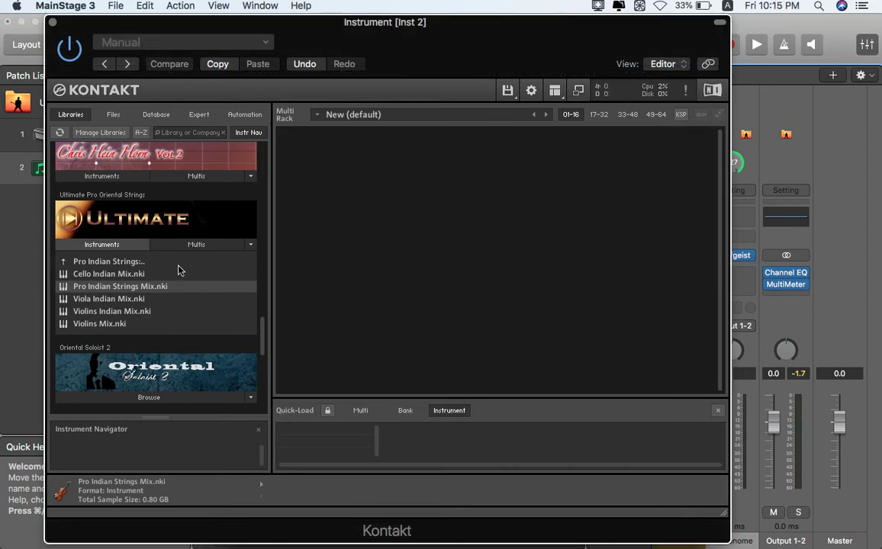
left_click(161, 264)
left_click(130, 276)
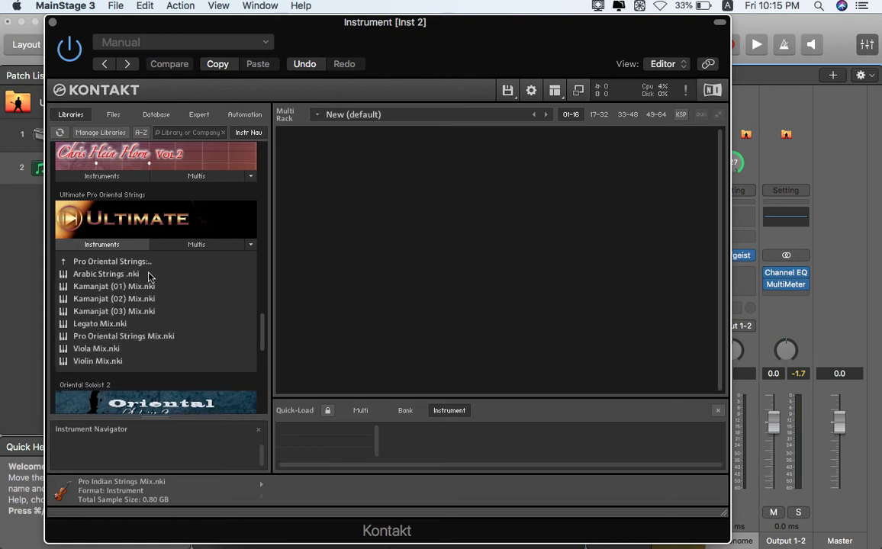
double_click(107, 274)
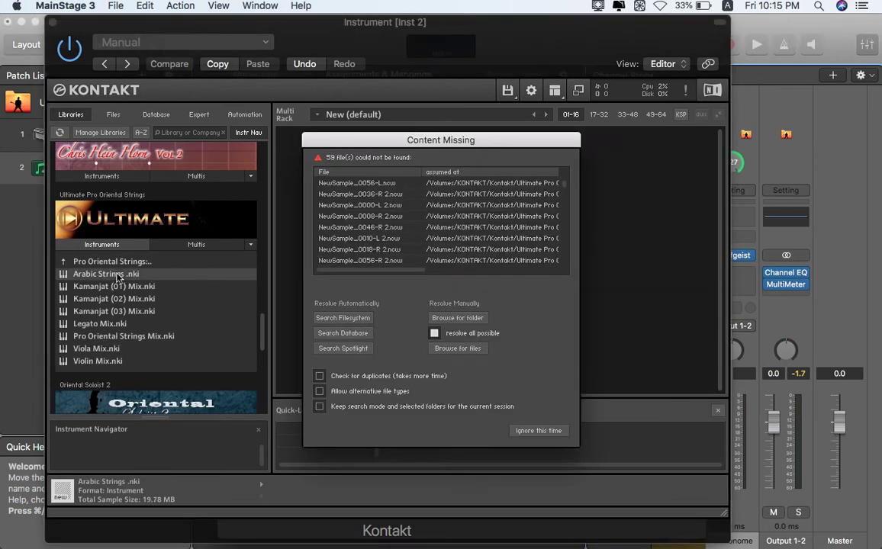
left_click(339, 348)
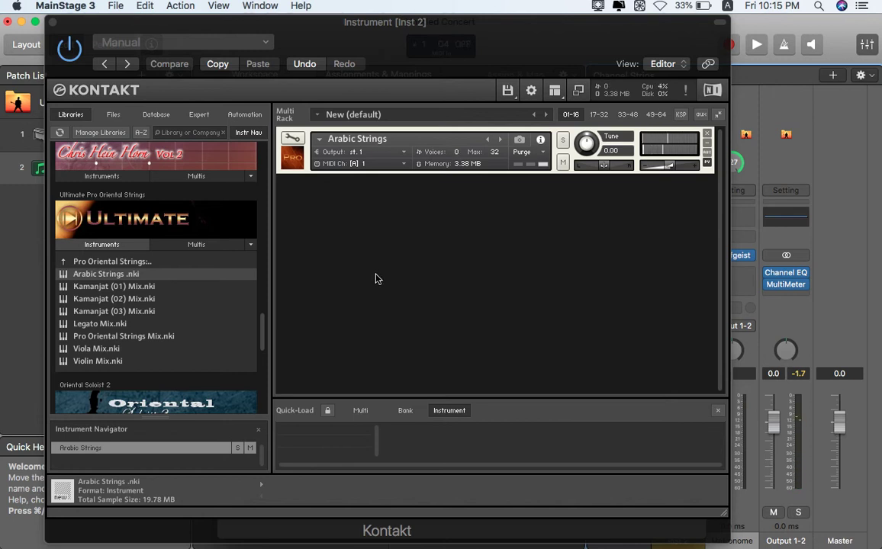
Load Kamanjat (01) Mix in place of Arabic Strings and set its MIDI channel to omni.
double_click(176, 289)
left_click(298, 310)
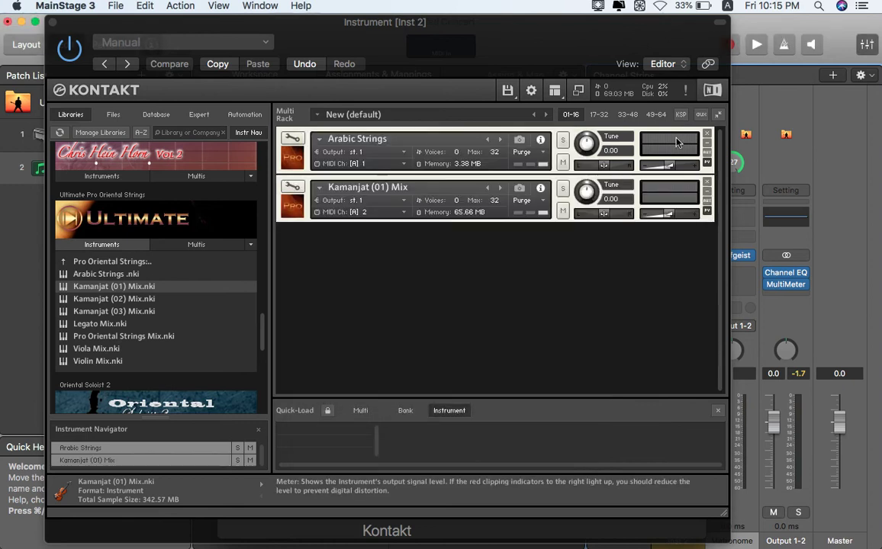
left_click(677, 143)
left_click(708, 134)
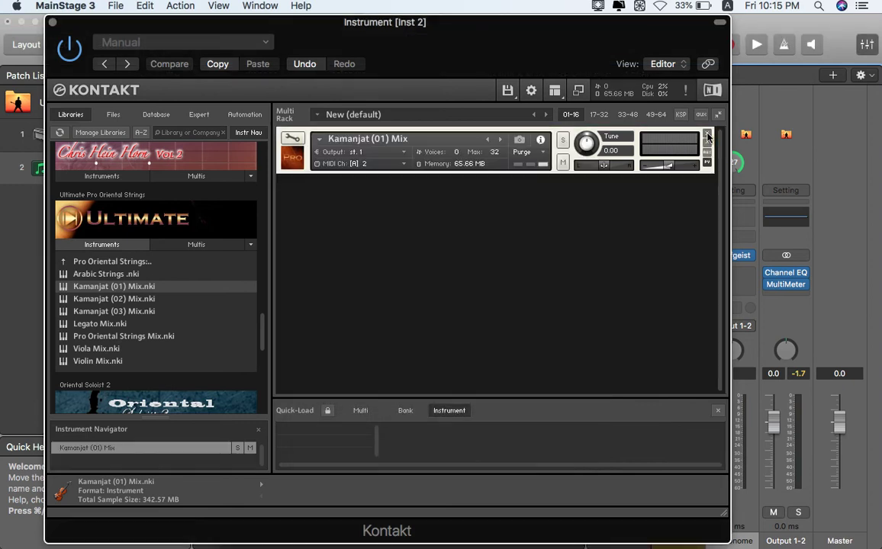
left_click(364, 163)
left_click(388, 175)
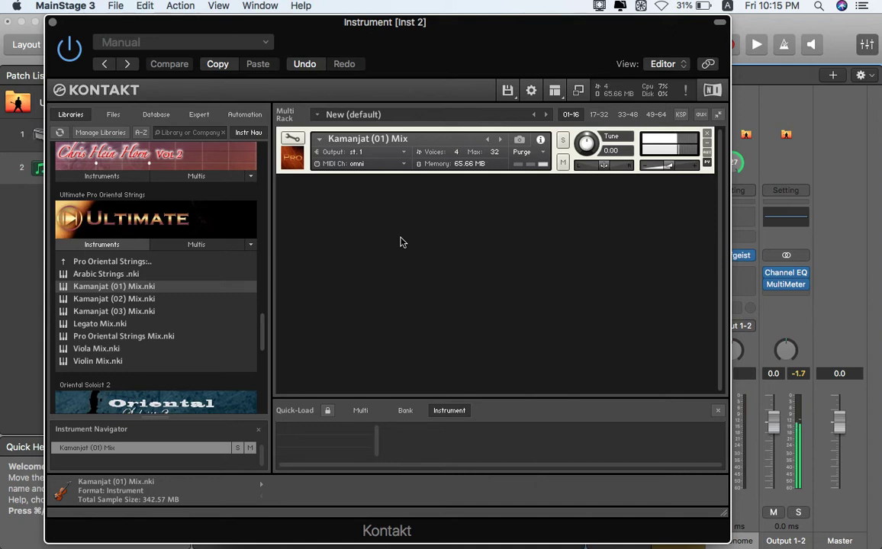
Replace Kamanjat (01) Mix with Kamanjat (03) Mix and resolve its missing samples with a Spotlight search.
left_click(708, 134)
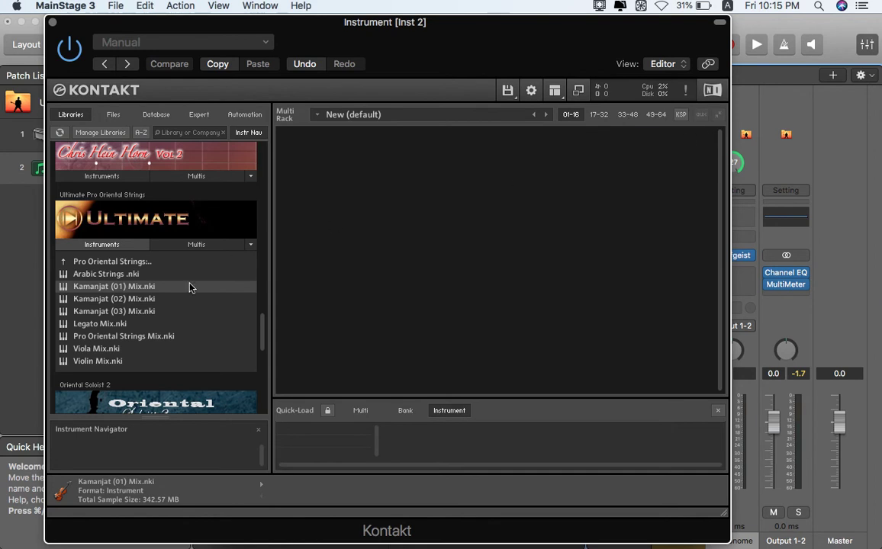
double_click(151, 311)
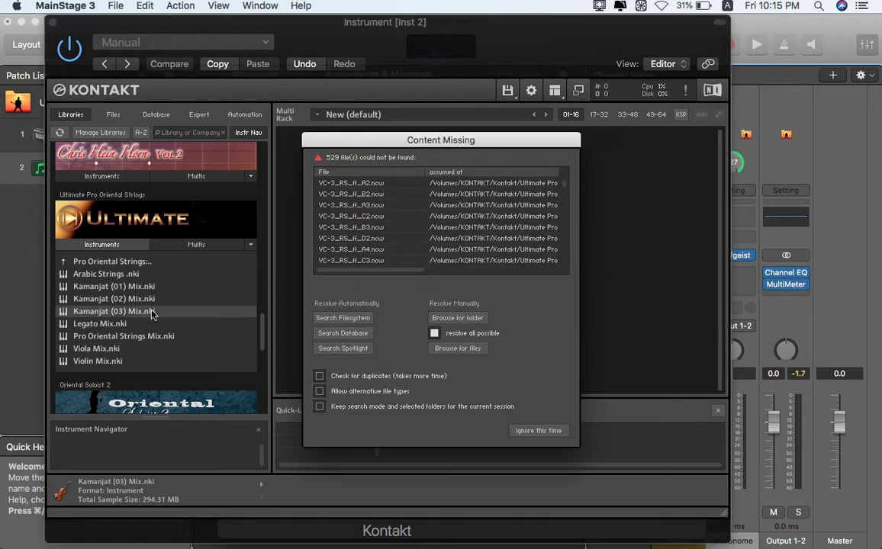
left_click(343, 348)
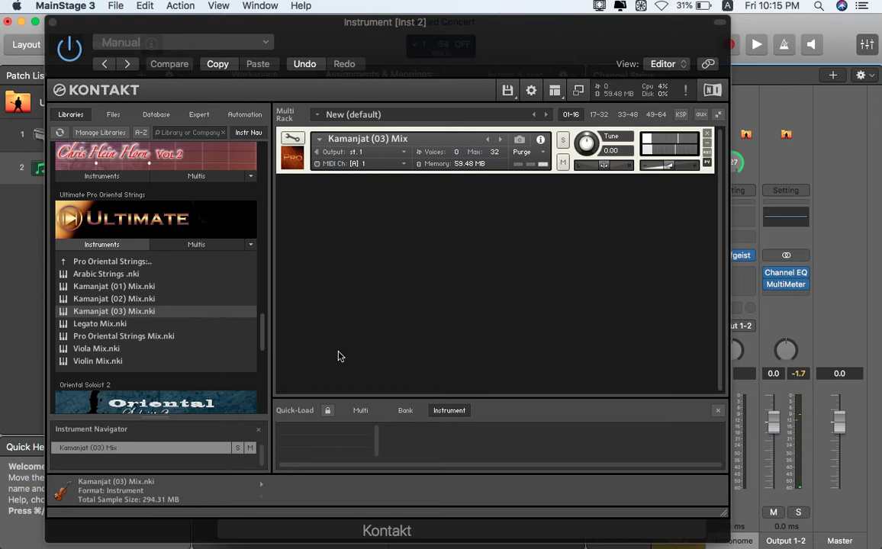
Replace Kamanjat (03) Mix with Legato Mix and resolve its missing samples with a Spotlight search.
left_click(708, 134)
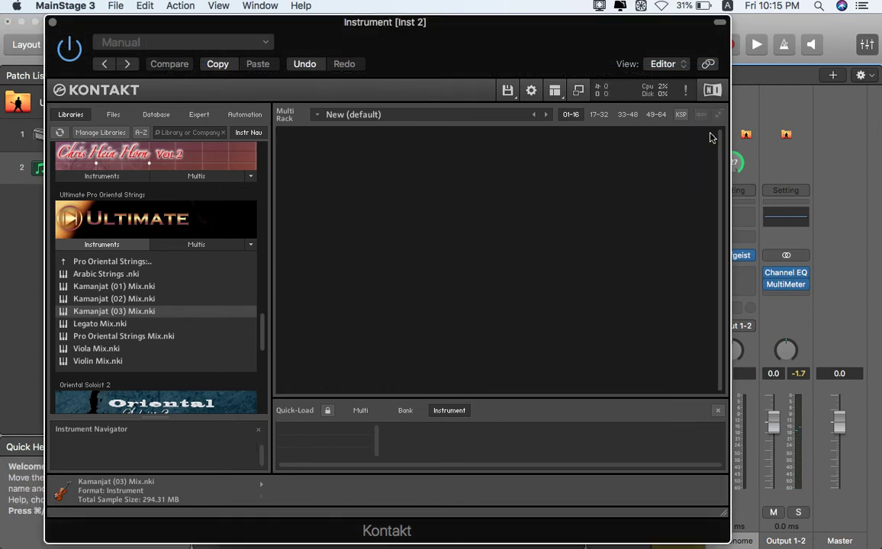
double_click(114, 326)
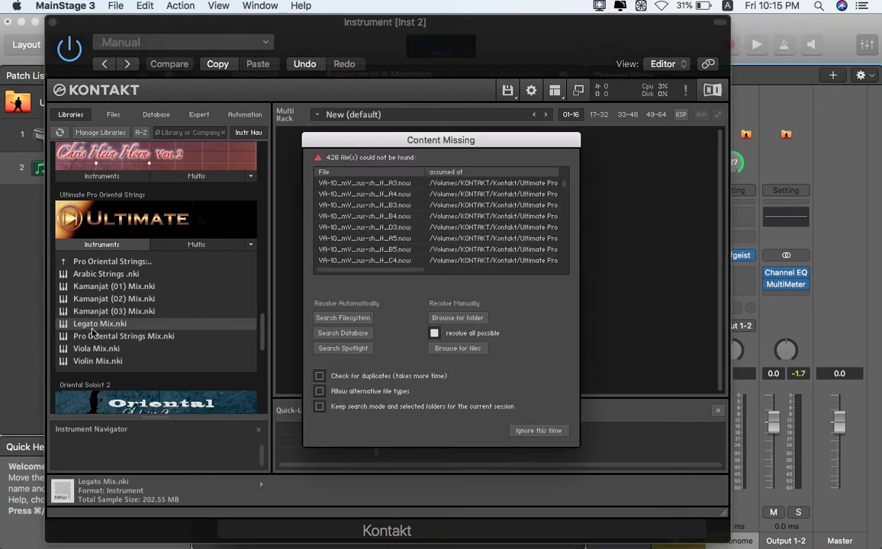
left_click(343, 348)
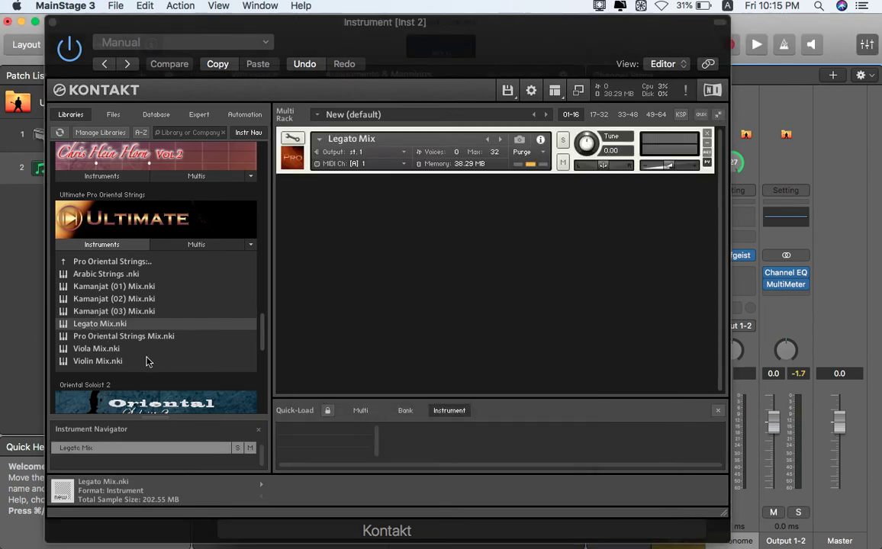
Add Violin Mix alongside Legato Mix, resolve its missing samples through Spotlight, and set its MIDI channel to omni.
double_click(123, 362)
left_click(345, 348)
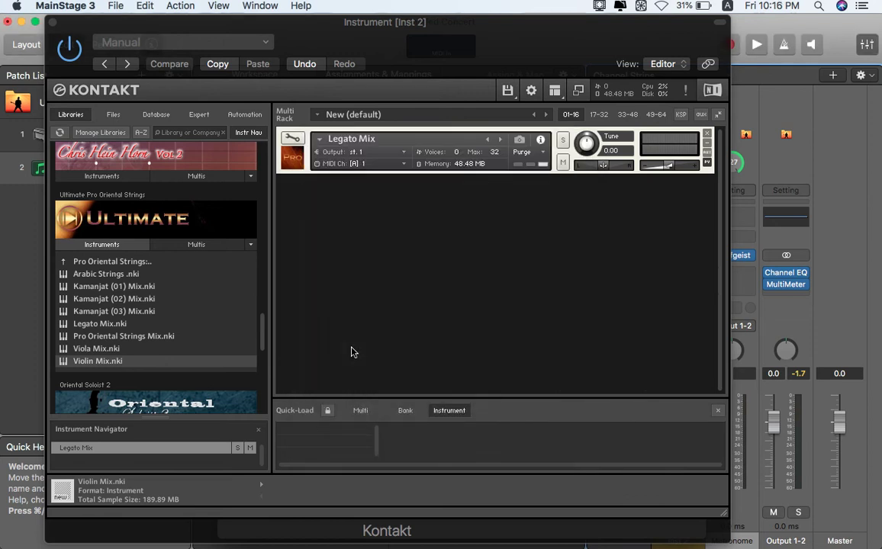
left_click(356, 212)
left_click(374, 220)
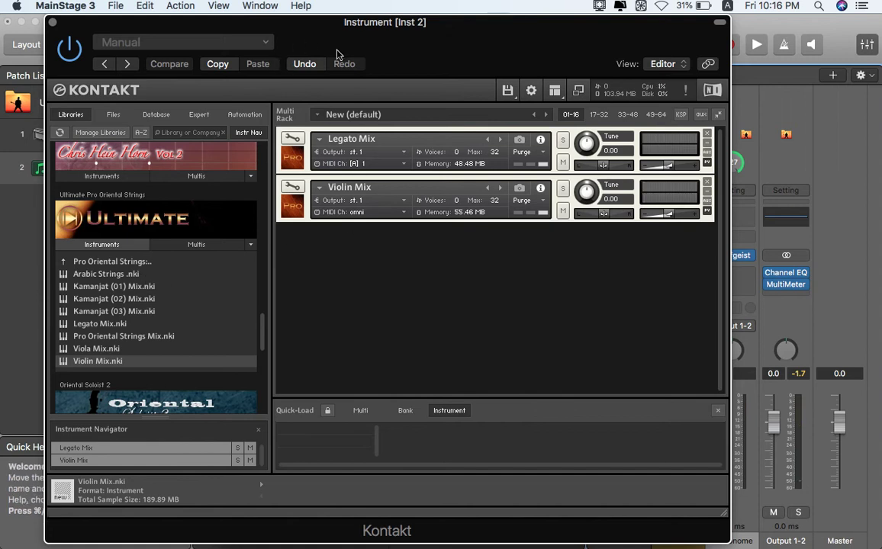
Move the instrument window aside and add a Channel EQ to the Inst 2 channel strip.
left_click_drag(400, 42, 192, 40)
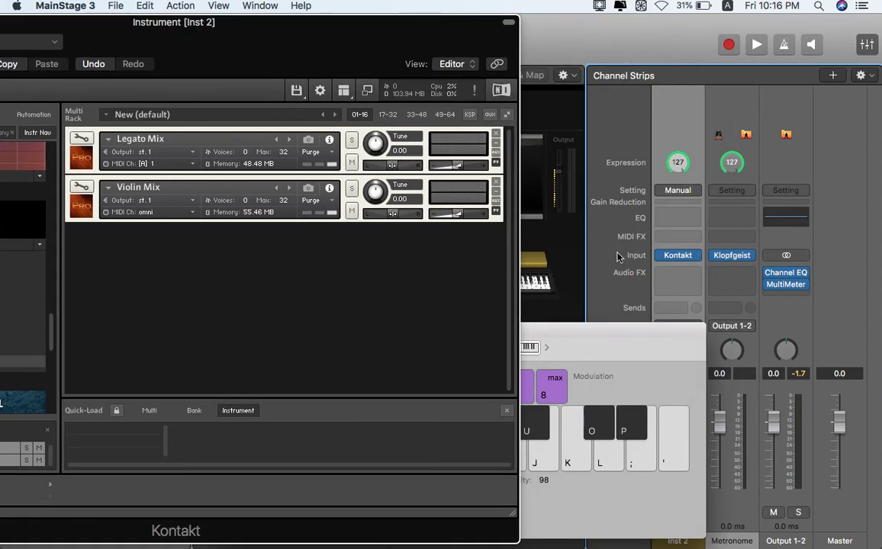
left_click(684, 222)
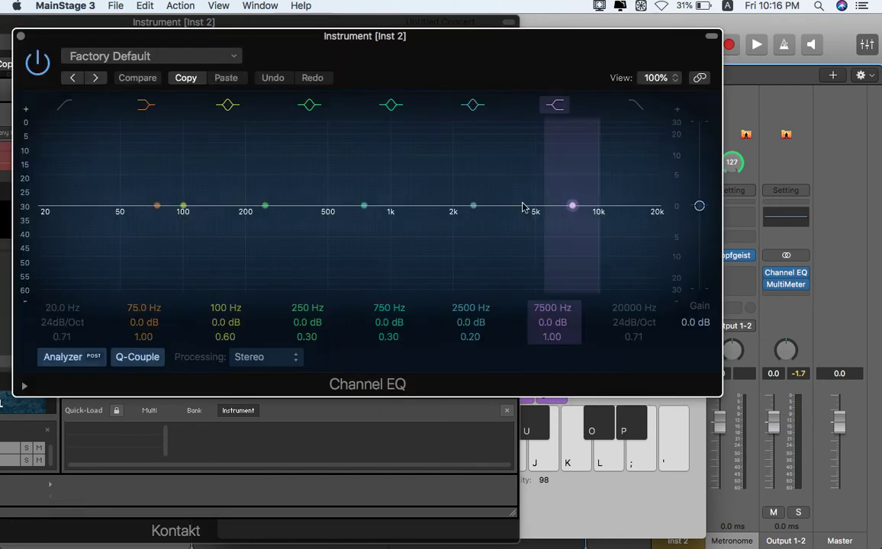
Shape the Channel EQ with a +7.5 dB high shelf at 2150 Hz and a -1.5 dB dip at 520 Hz with Q 1.70.
left_click_drag(574, 204, 441, 175)
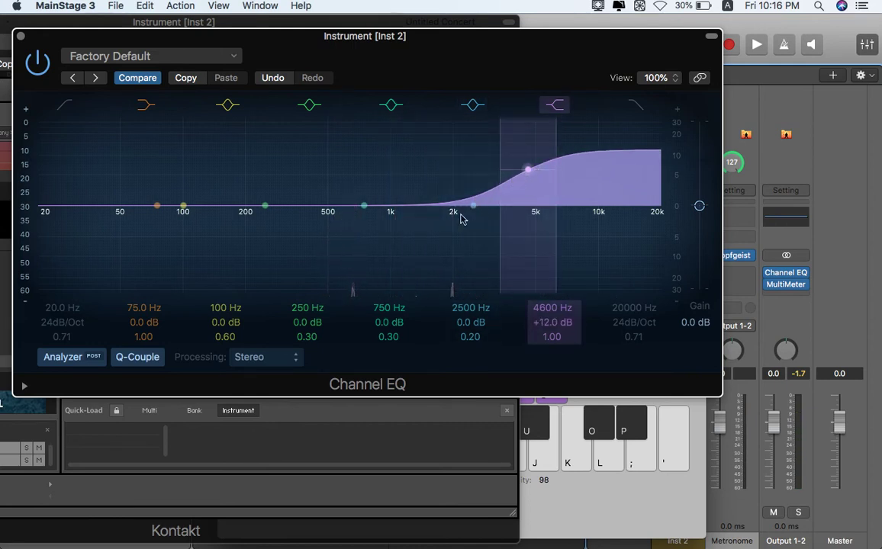
left_click_drag(532, 173, 462, 187)
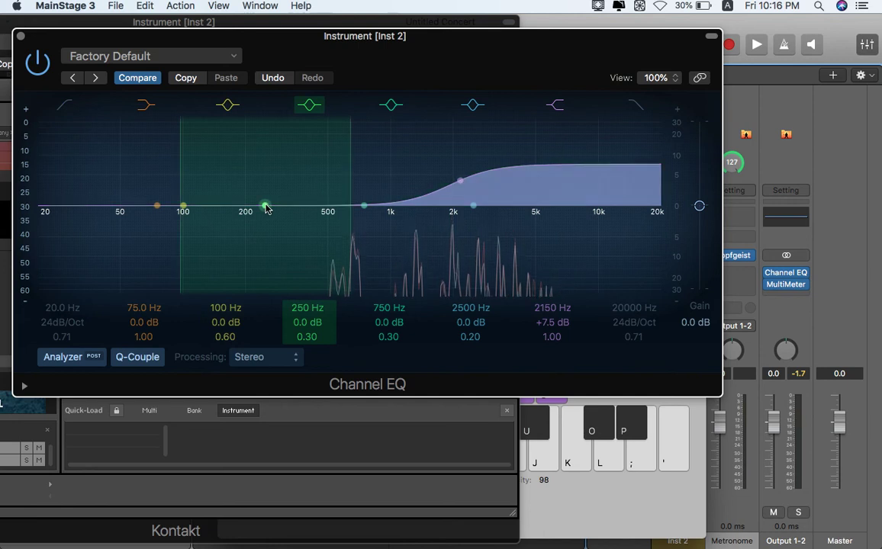
left_click_drag(177, 189, 339, 94)
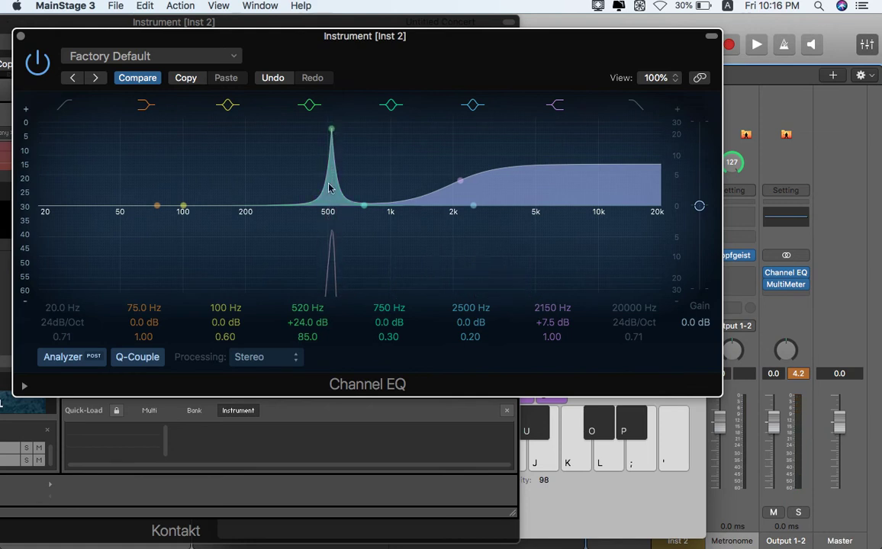
left_click_drag(306, 322, 306, 377)
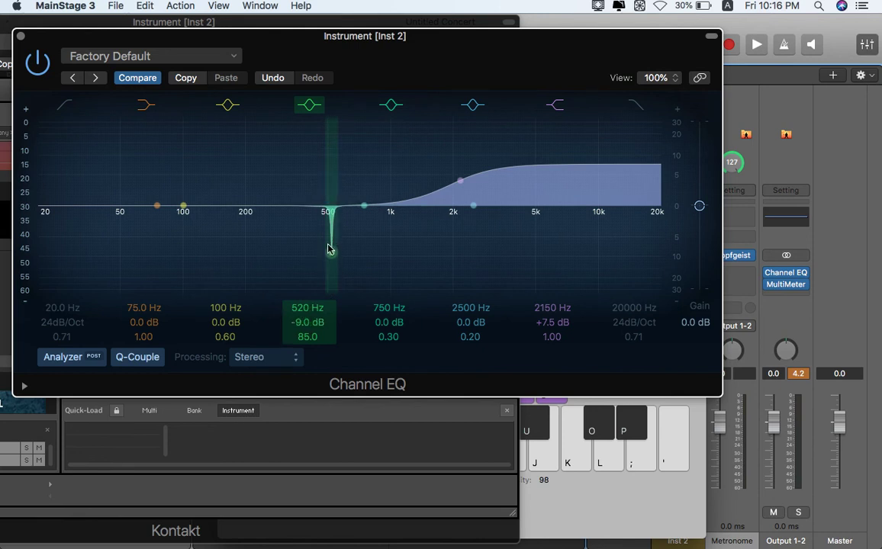
left_click_drag(327, 250, 297, 245)
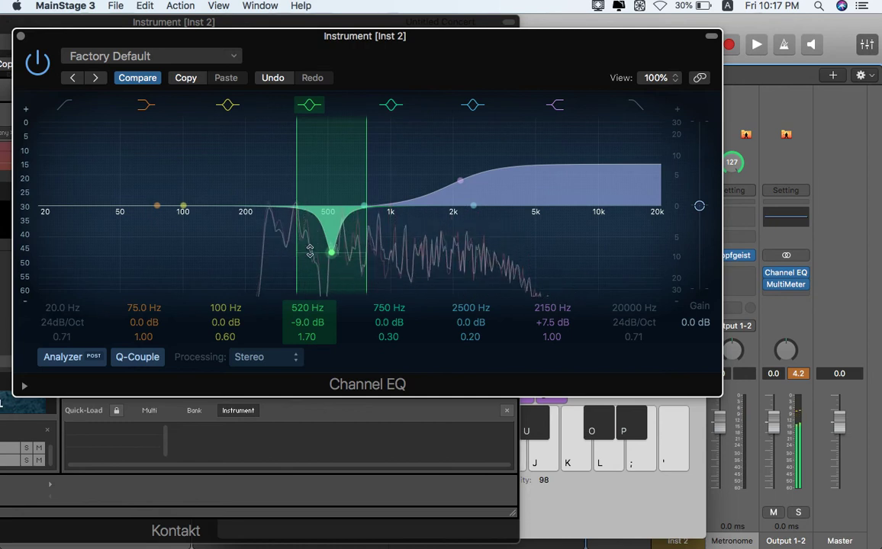
left_click_drag(332, 259, 333, 229)
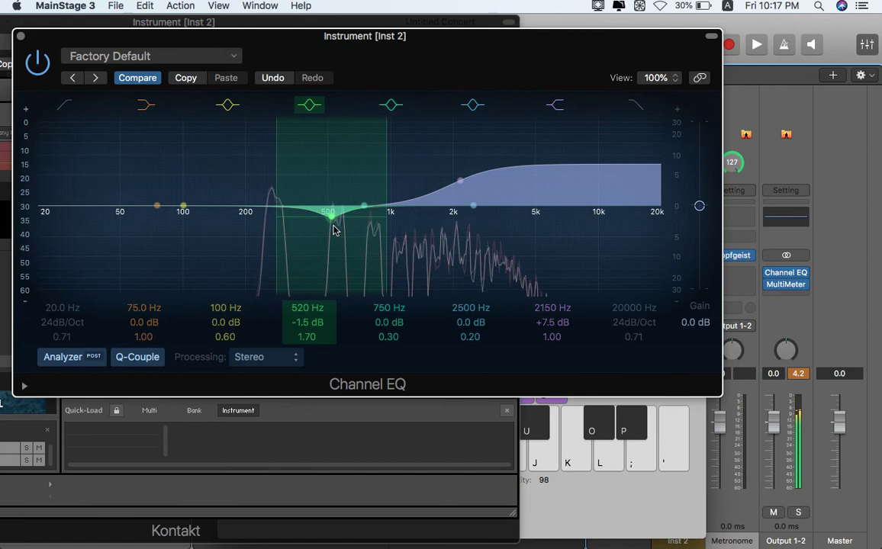
left_click(21, 37)
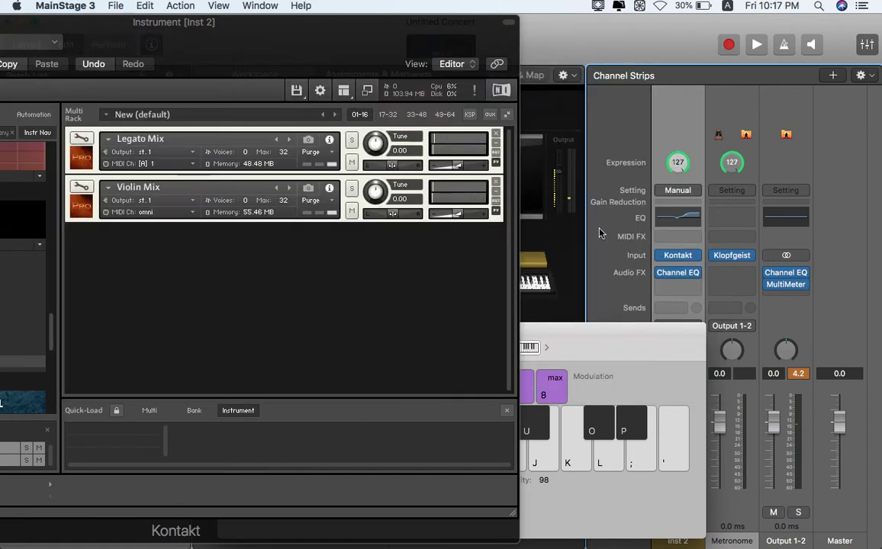
Add a stereo SilverVerb after the Channel EQ on the Inst 2 channel strip and set its dry level to 80%.
left_click(687, 272)
key("Escape")
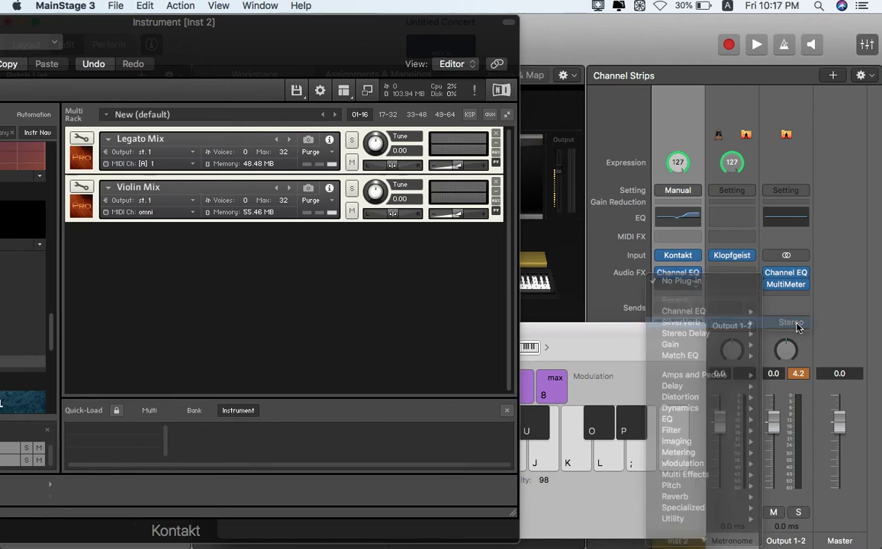
left_click_drag(467, 161, 471, 173)
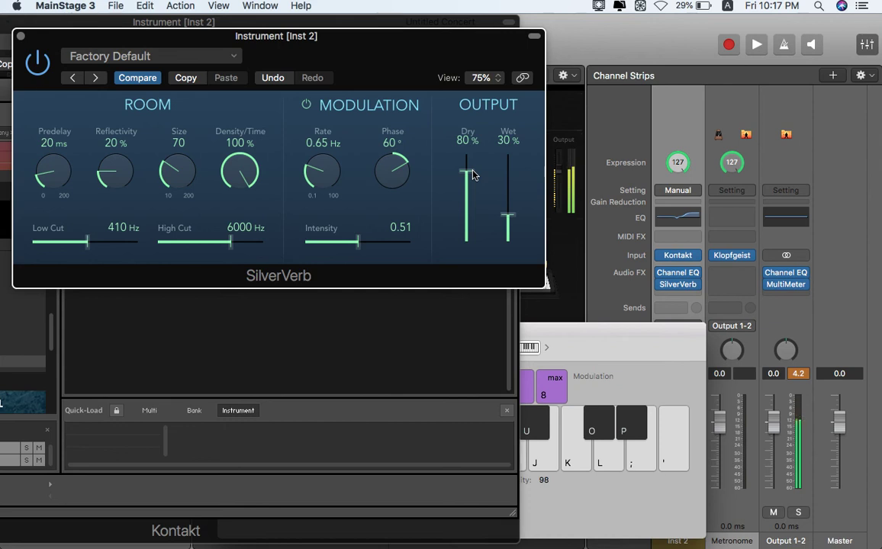
left_click(21, 36)
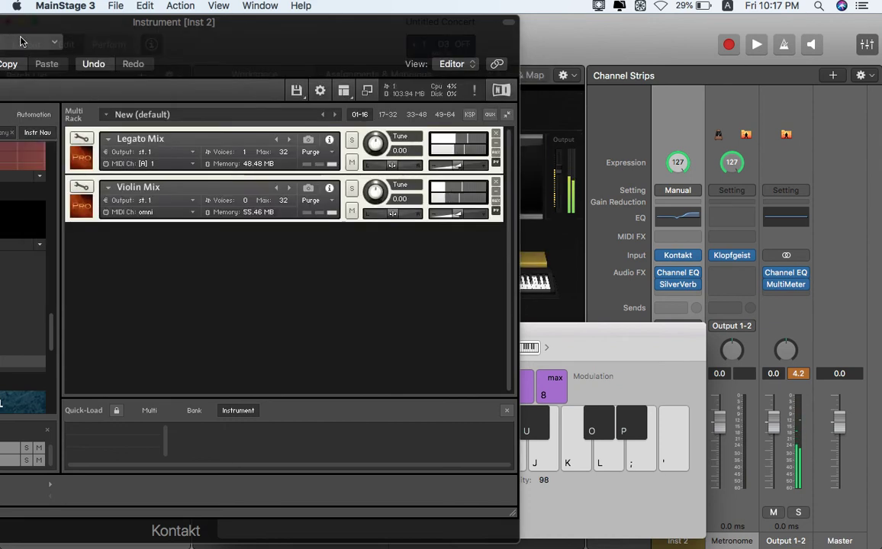
Bring the Kontakt window back into full view and add Arabic Strings from Pro Oriental Strings, resolving its missing samples through Spotlight.
left_click_drag(299, 23, 546, 23)
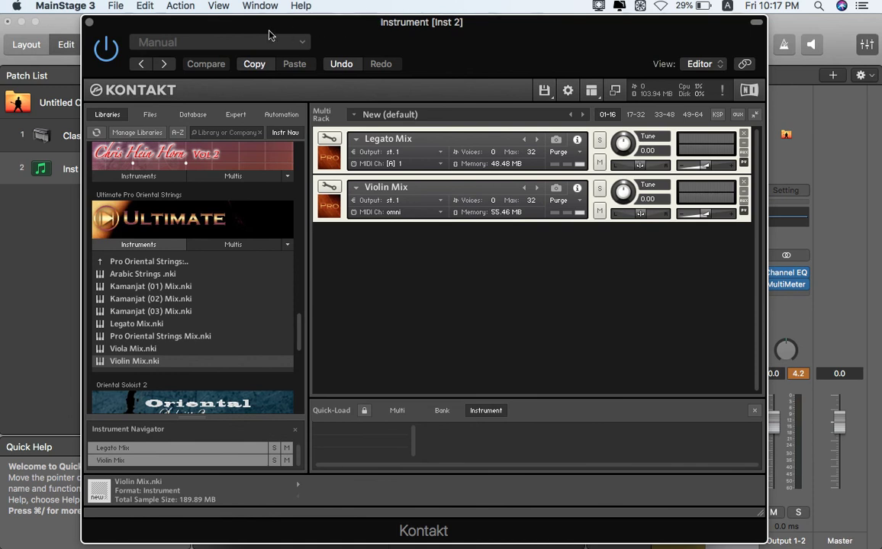
left_click(150, 261)
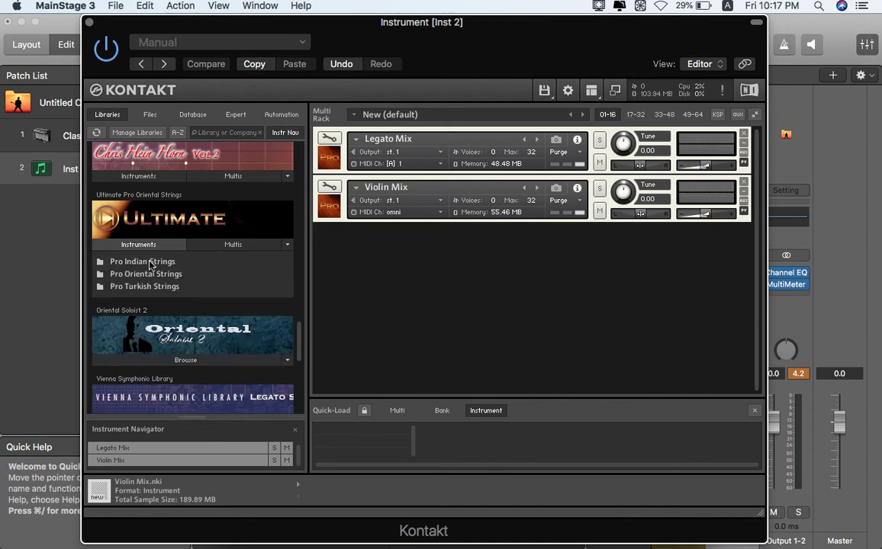
left_click(145, 276)
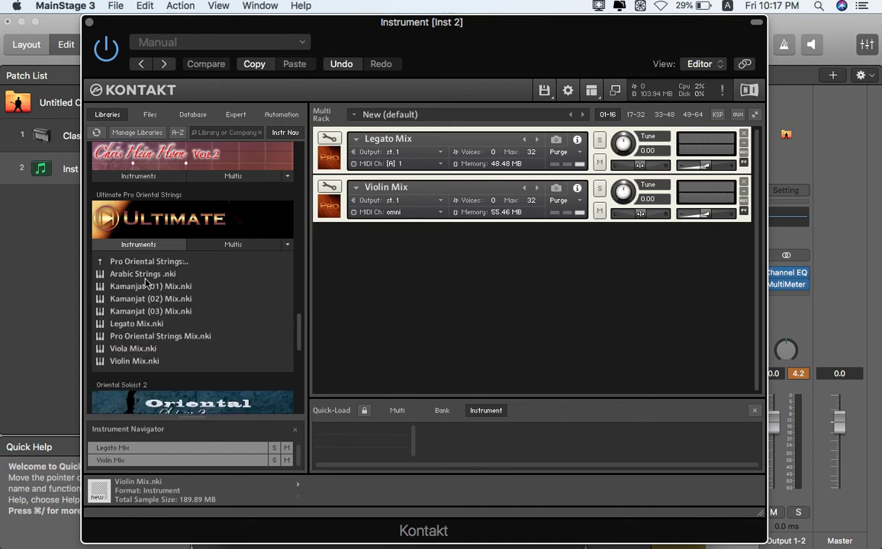
double_click(145, 275)
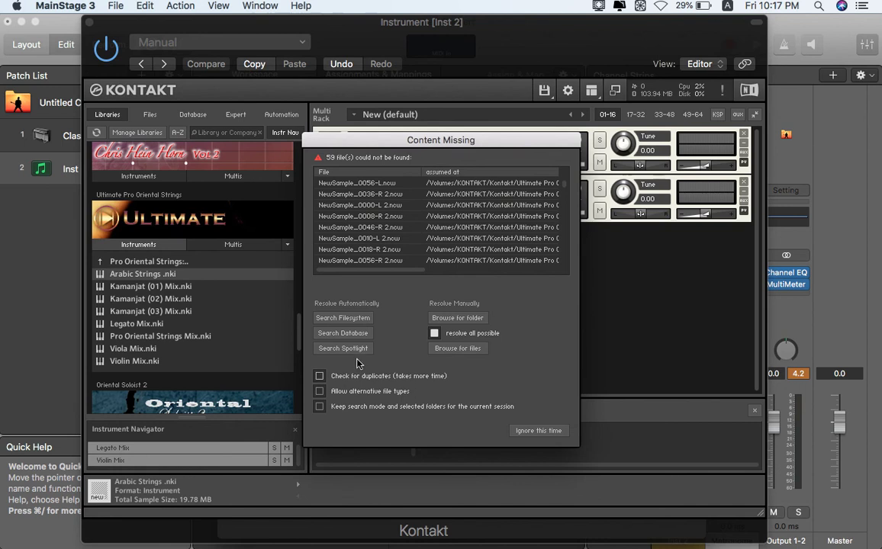
left_click(343, 348)
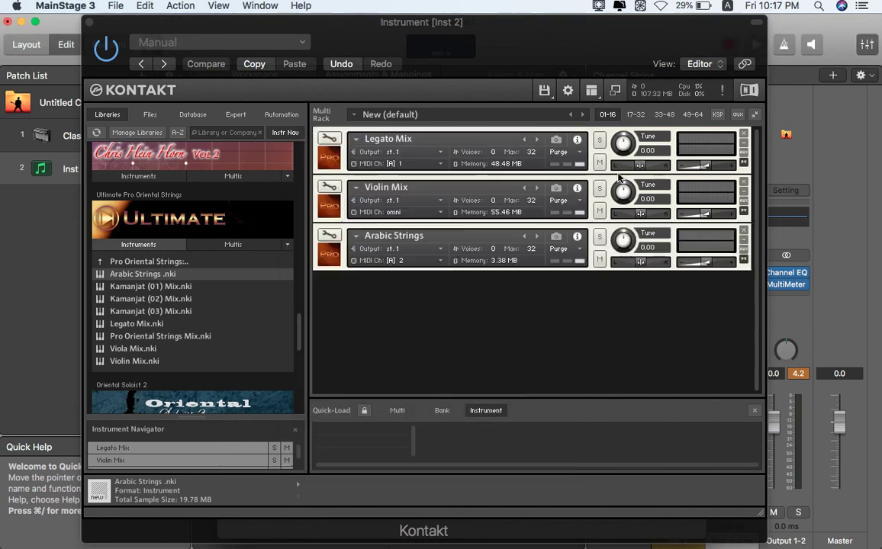
Remove all three instruments from the rack and load Arabic Strings alone, resolving its missing samples with a Spotlight search.
left_click(744, 135)
left_click(744, 135)
left_click(744, 134)
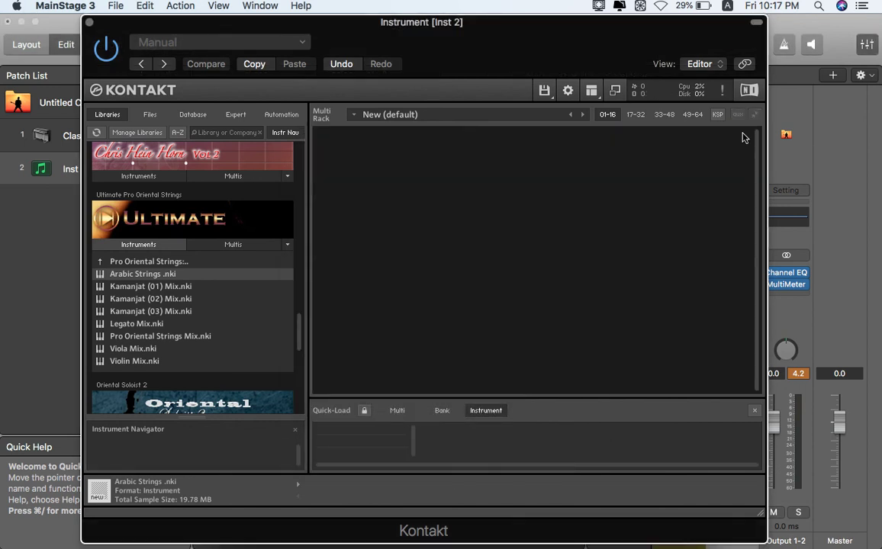
double_click(199, 275)
left_click(343, 349)
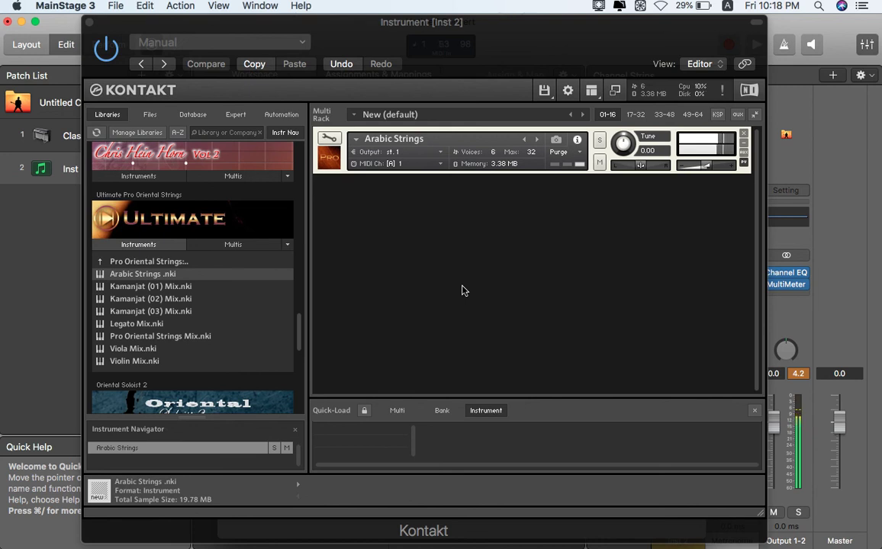
Return to the top-level folder list of the Ultimate Pro Oriental Strings library.
left_click(219, 264)
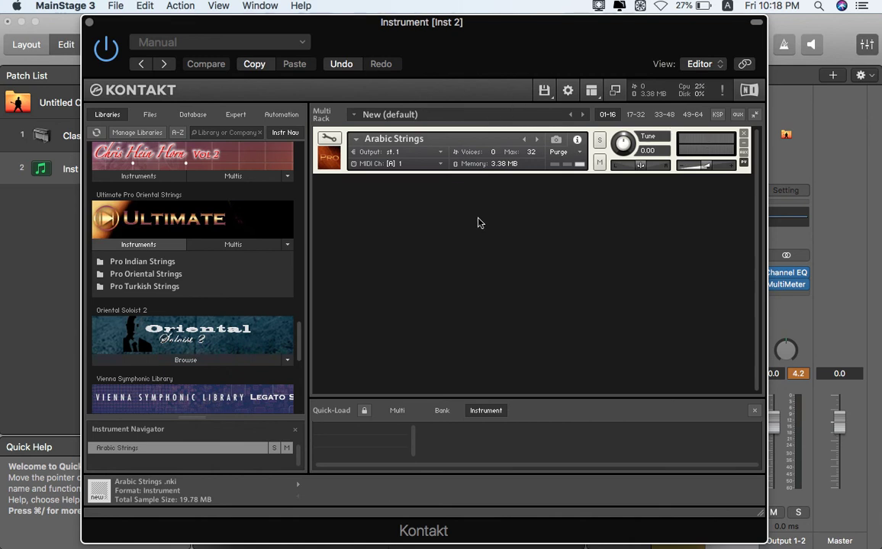
mouse_move(875, 521)
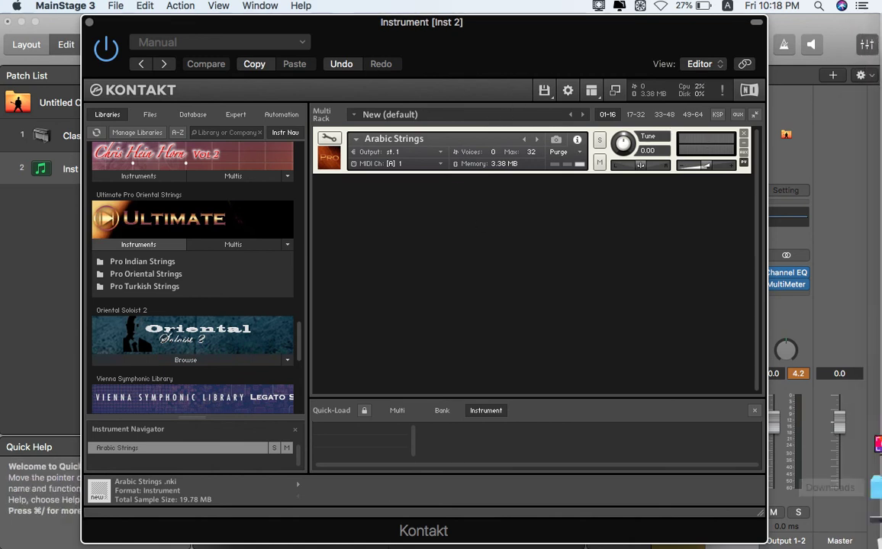